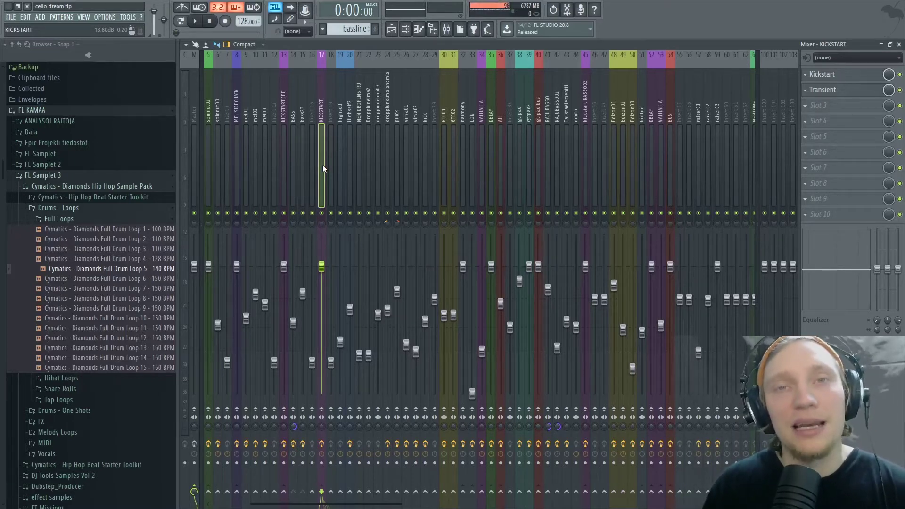
Select the BUS track, look over the first of its last two TDR Nova effects, and close the plugin
click(651, 147)
click(670, 146)
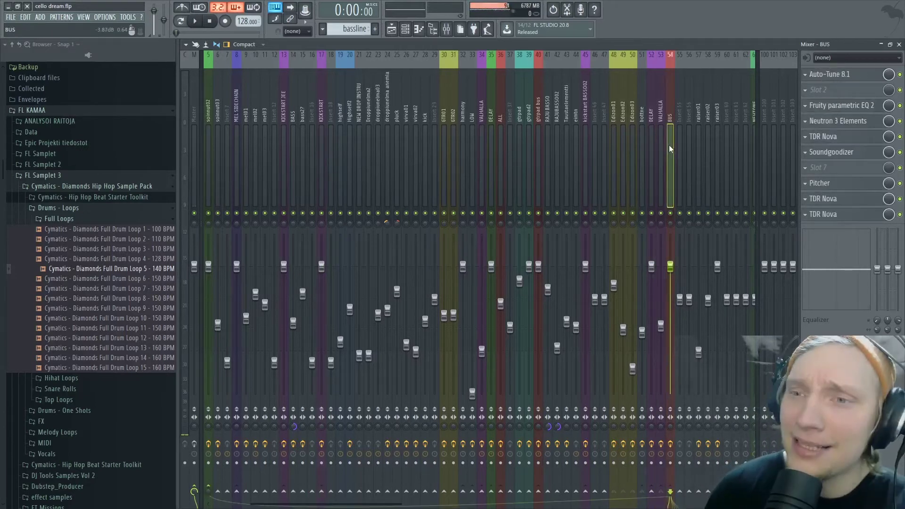
click(831, 200)
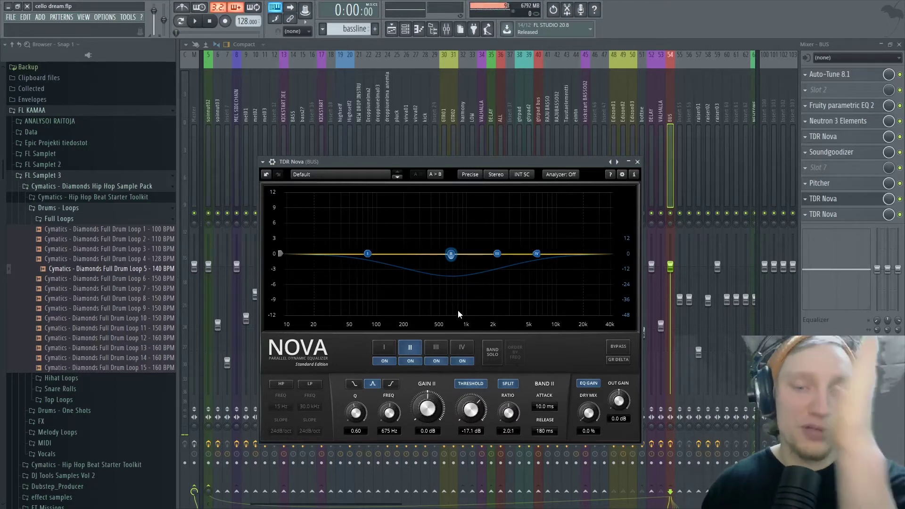
click(637, 162)
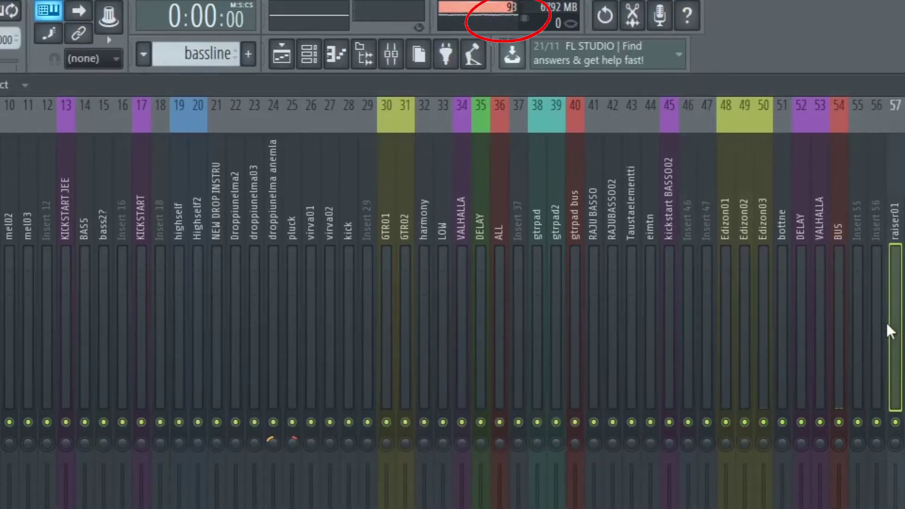
Play the song and examine the levels in the mixer, including the mel03 and BUS tracks, then stop playback
key(space)
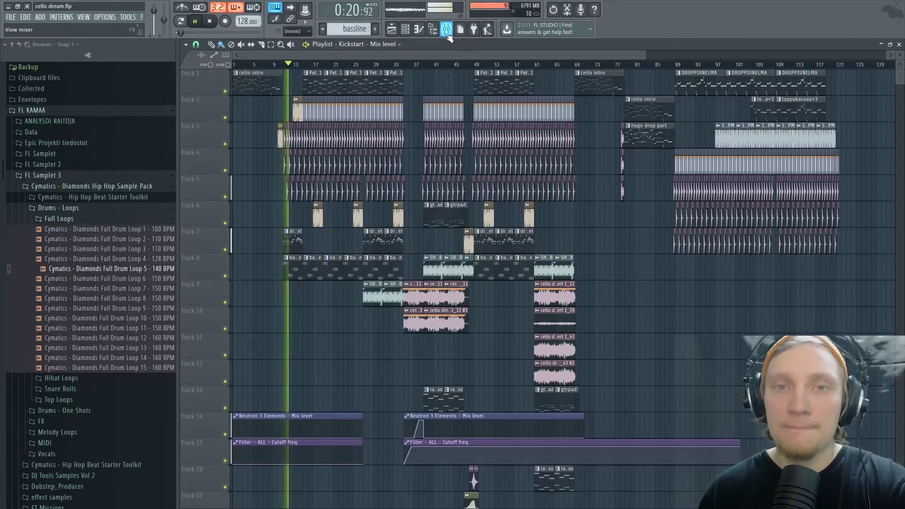
key(F9)
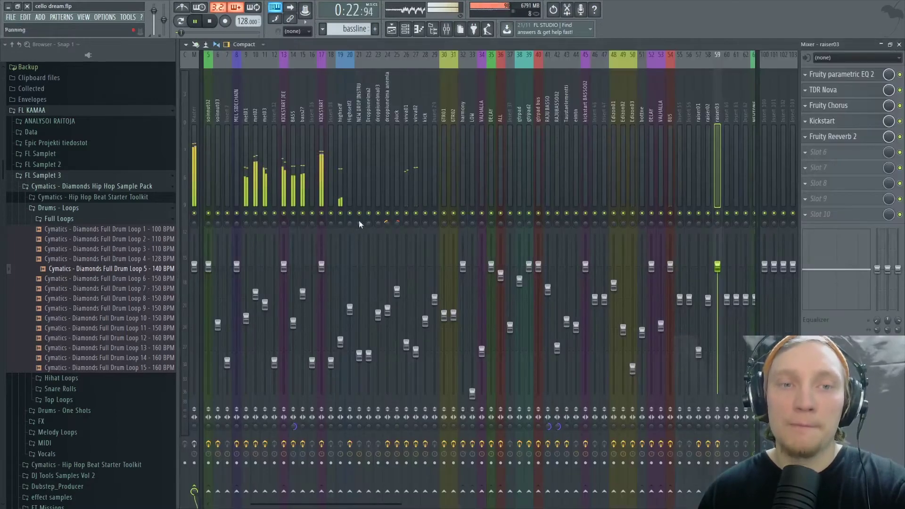
click(350, 188)
scroll(330, 188, up, 4)
click(330, 178)
click(218, 175)
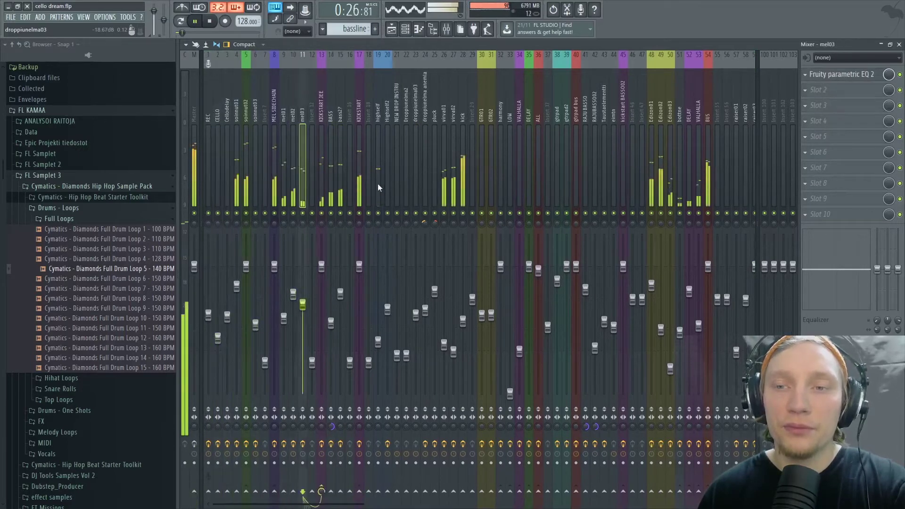
click(707, 189)
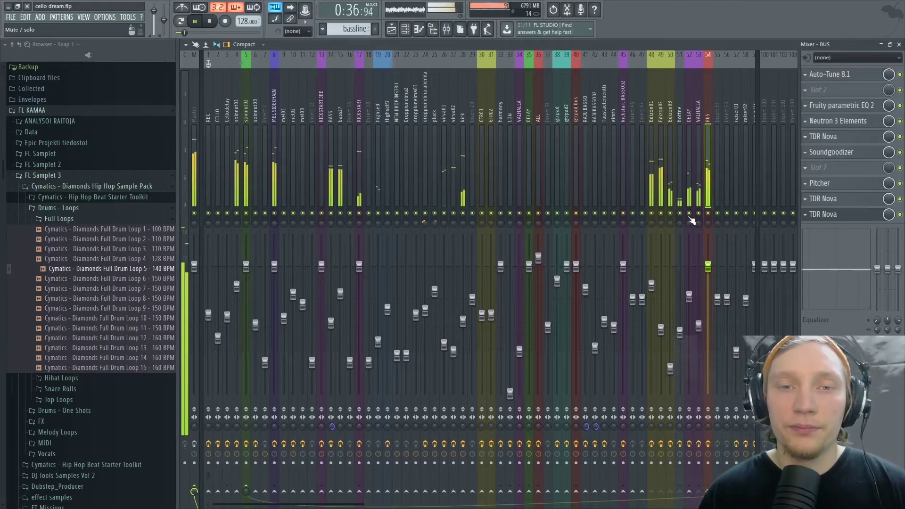
key(space)
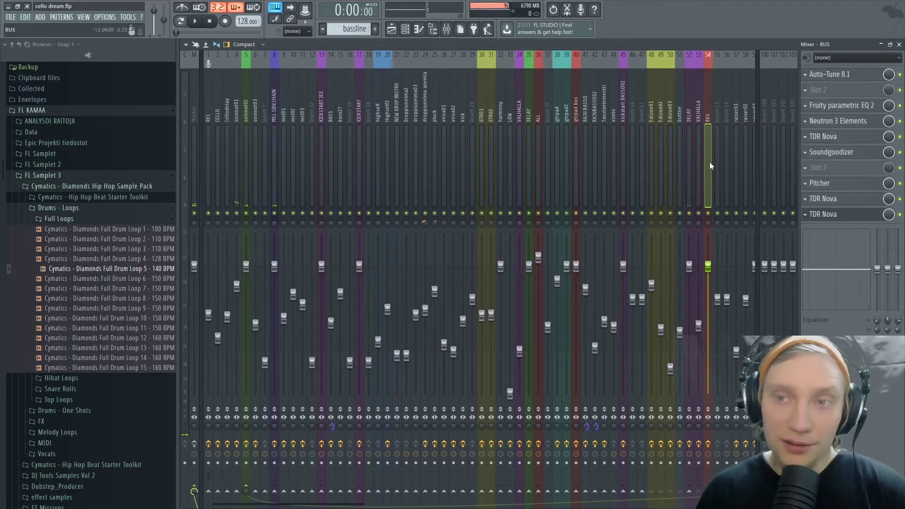
Open the BUS track's TDR Nova in slot 9 and compare playback with the effect on and bypassed
click(698, 168)
click(707, 168)
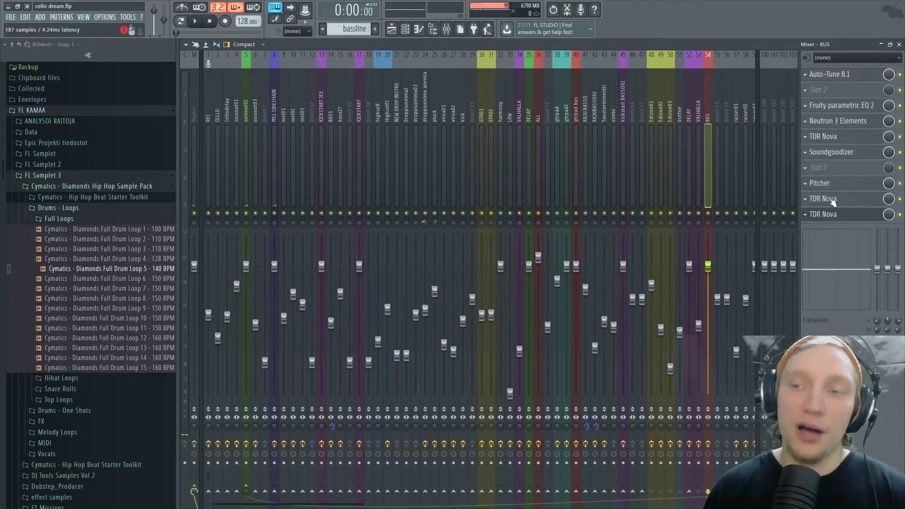
click(831, 199)
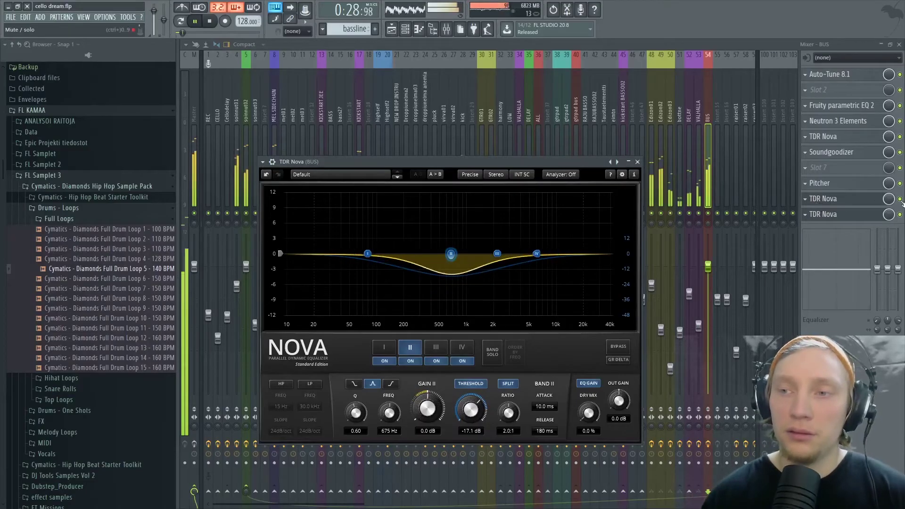
key(Escape)
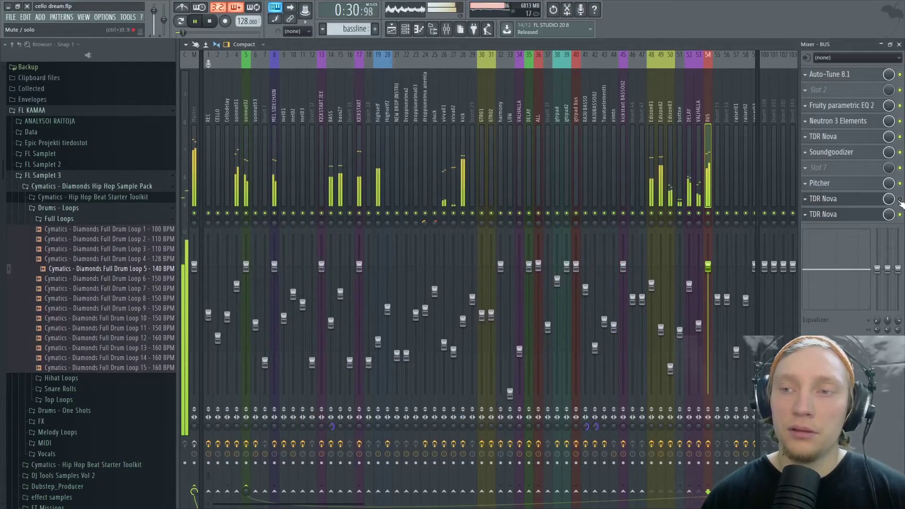
key(space)
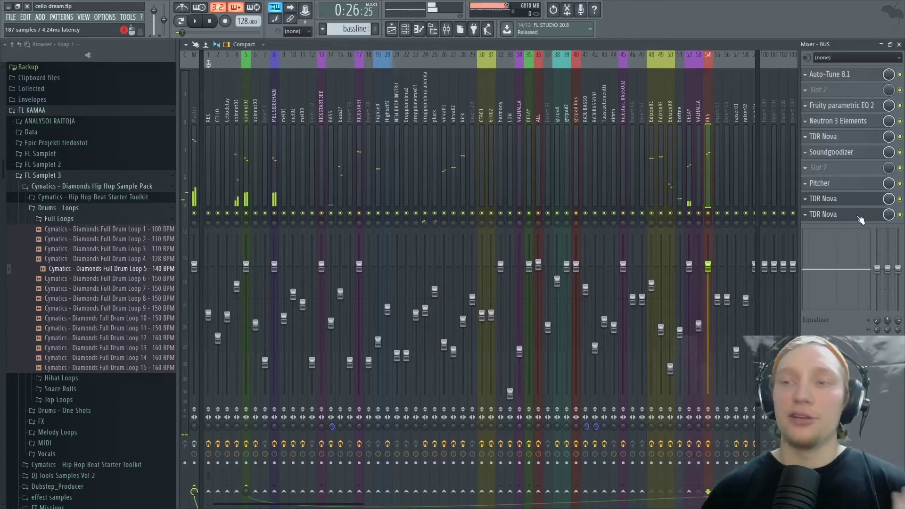
Open the TDR Nova in slot 10 and boost band III to 12.0 dB at 9.8 kHz with a 0.0 dB threshold
click(862, 214)
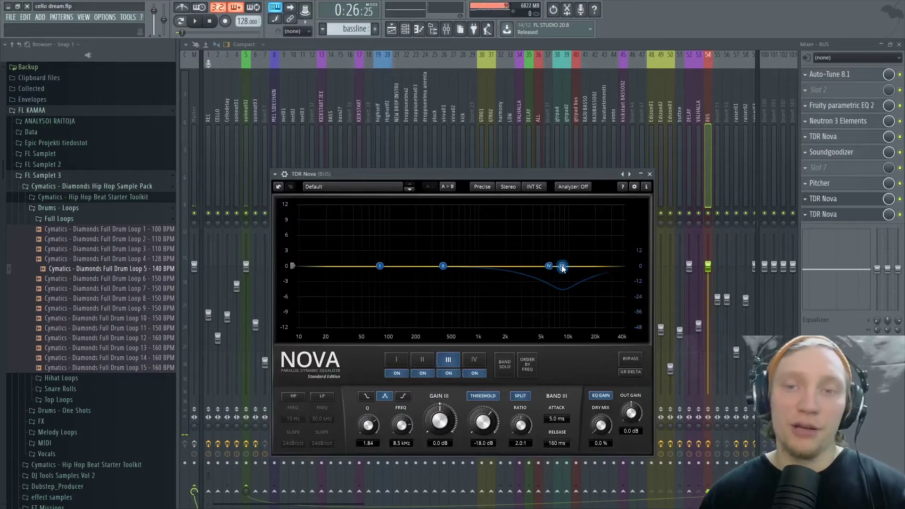
drag(562, 266, 568, 205)
key(space)
key(space)
drag(483, 421, 482, 405)
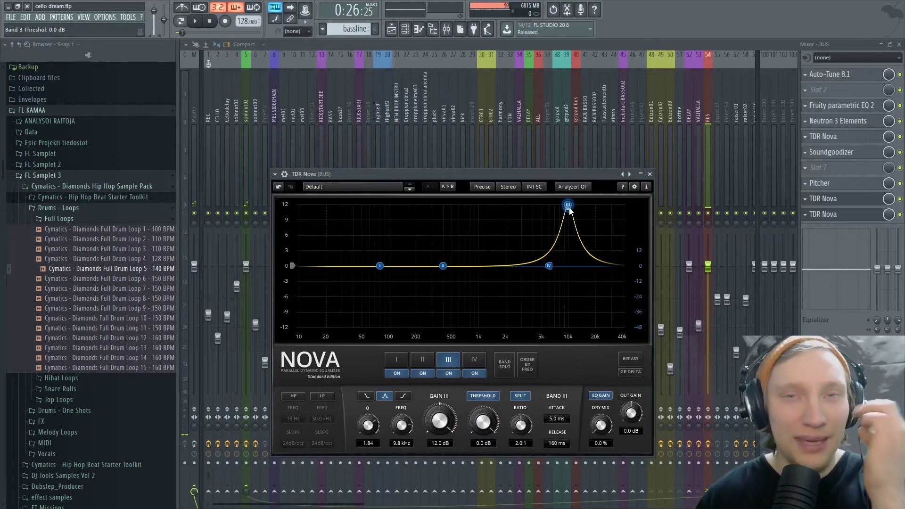
Sweep the boosted band III to 8.6 kHz during playback and lower its threshold to -13.6 dB
key(space)
drag(569, 207, 564, 206)
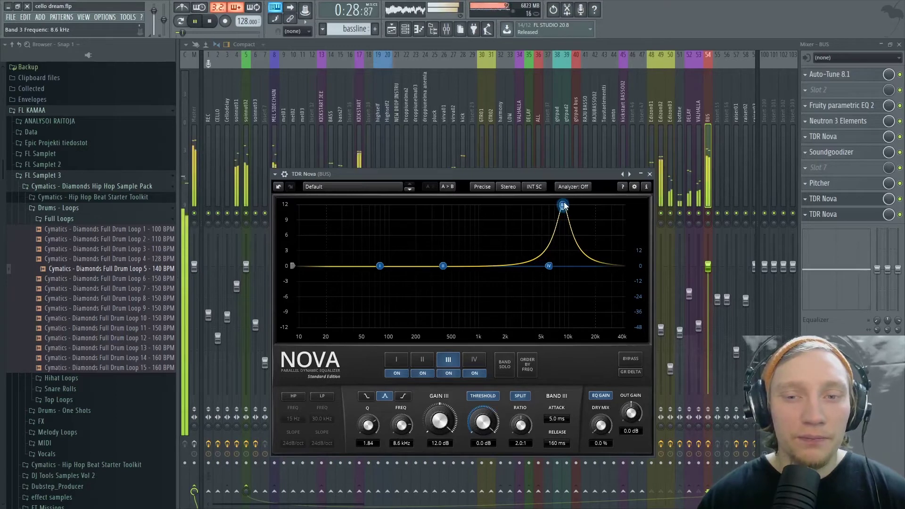
key(space)
drag(483, 440, 483, 472)
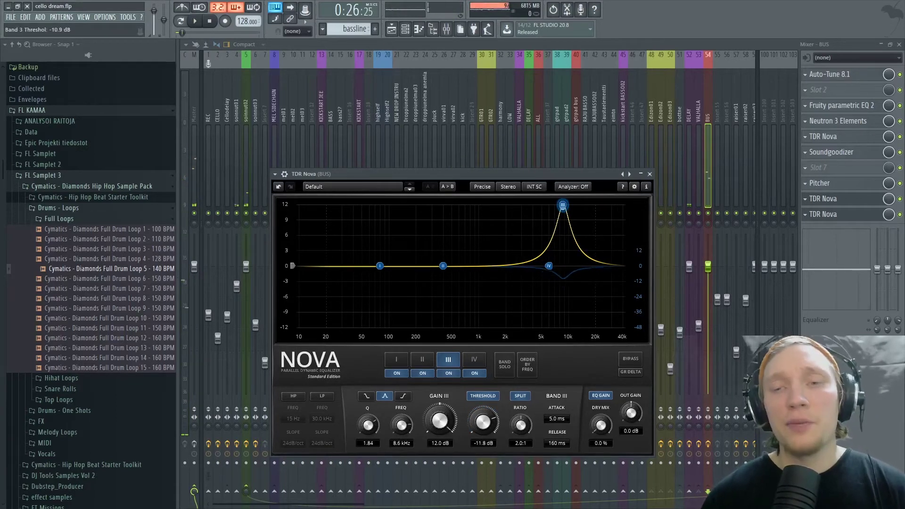
drag(483, 474, 483, 469)
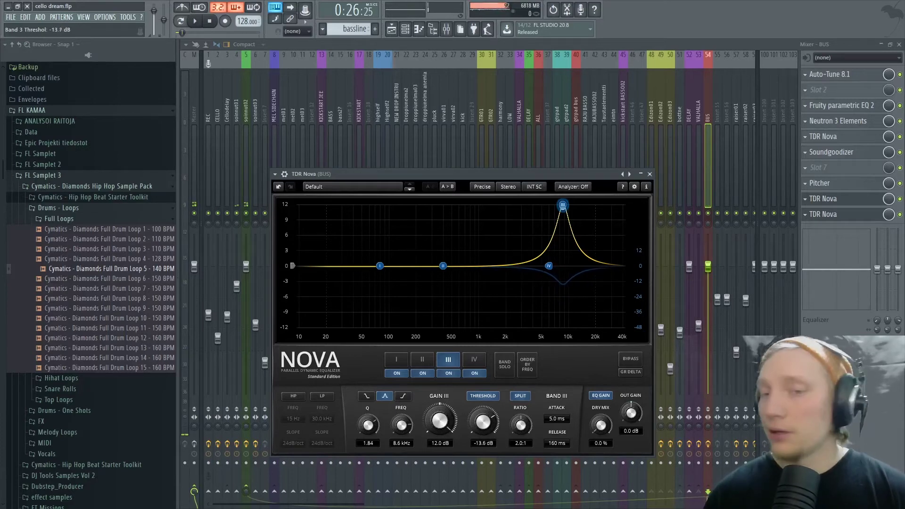
Reset band III's threshold to 0.0 dB and sweep the boosted band to 9.3 kHz during playback
mouse_move(563, 205)
mouse_down()
mouse_move(515, 204)
mouse_move(572, 205)
mouse_up()
key(space)
double_click(483, 422)
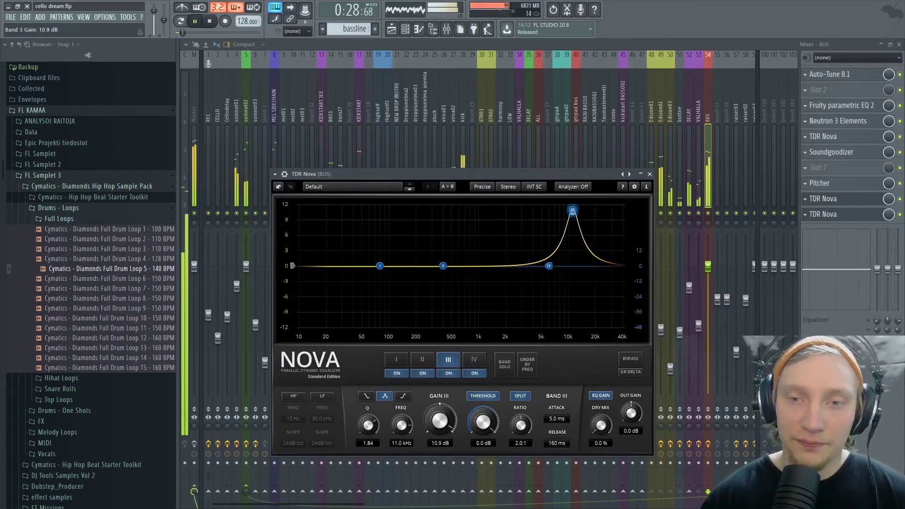
mouse_move(572, 205)
mouse_down()
mouse_move(579, 205)
mouse_move(565, 205)
mouse_up()
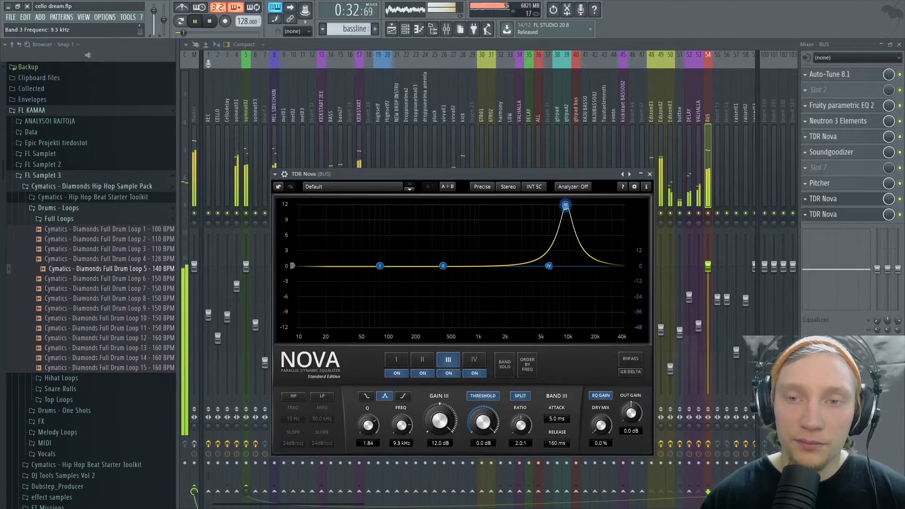
key(space)
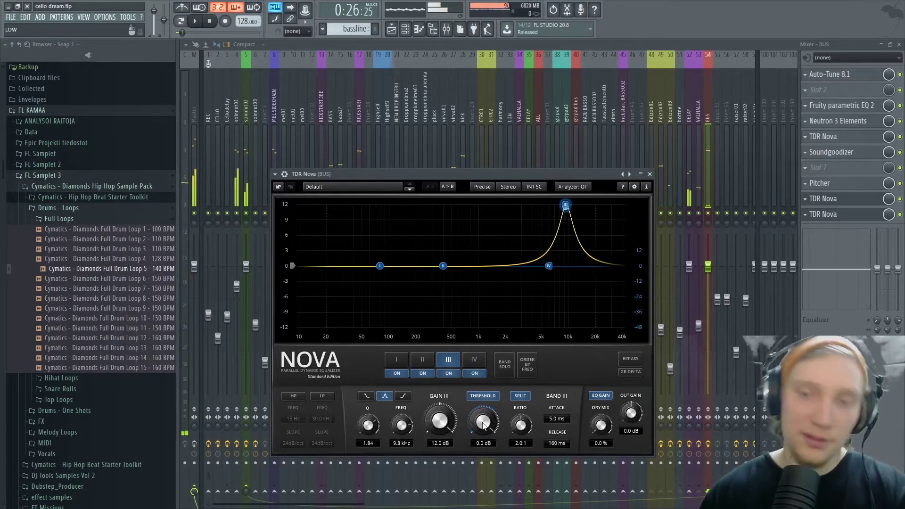
Return band III's gain to 0.0 dB, set its threshold to -14.7 dB, check it in playback, and close TDR Nova
drag(483, 422, 483, 438)
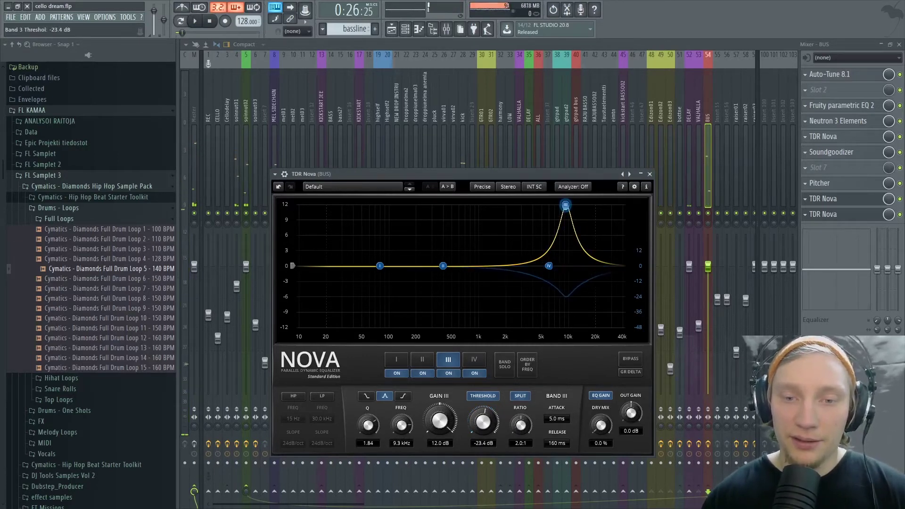
drag(565, 205, 565, 265)
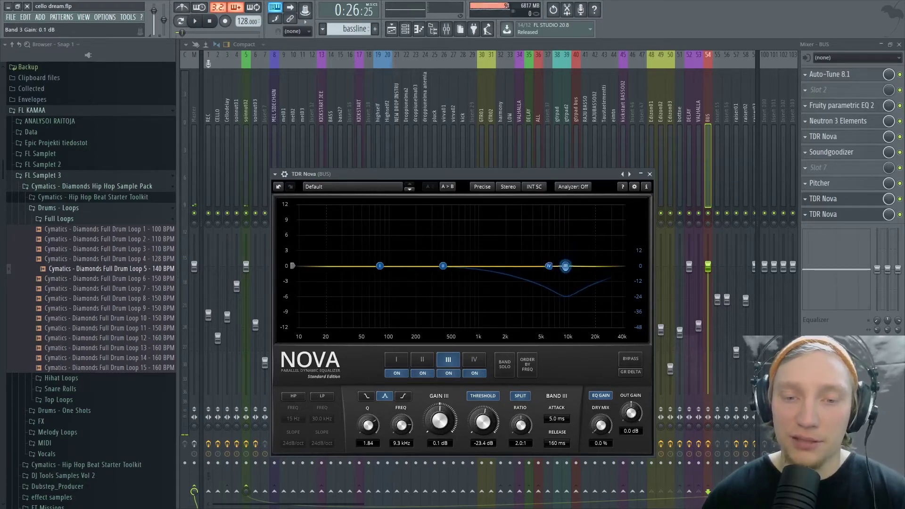
drag(483, 424, 483, 417)
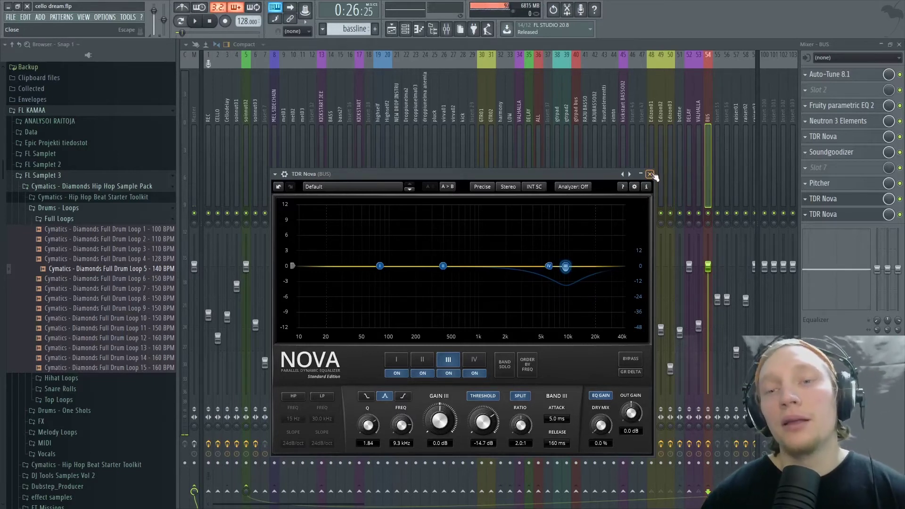
key(space)
key(space)
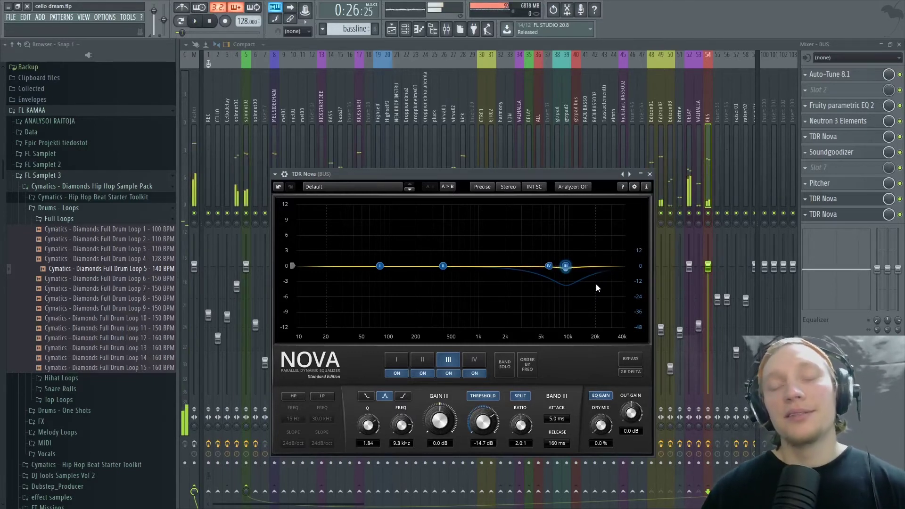
click(650, 174)
Solo the soinnut02 track and play the section to hear it alone
click(700, 149)
drag(700, 149, 245, 155)
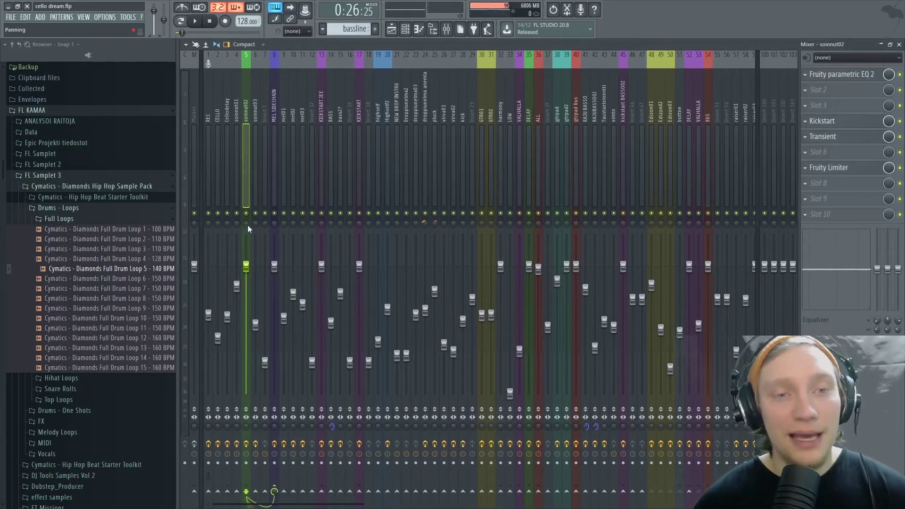
right_click(245, 213)
key(space)
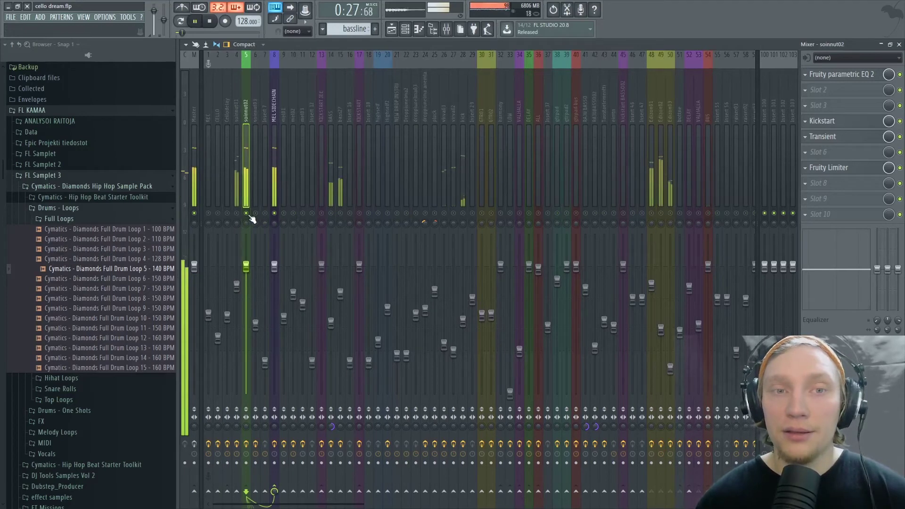
key(space)
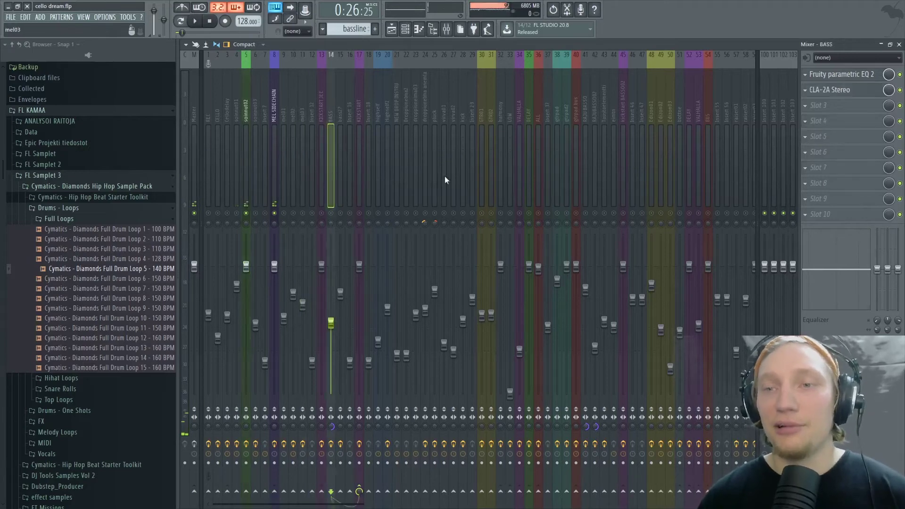
Turn off the solo and look through the vocal tracks beside BUS, including bottne, VALHALLA and Edizon03
click(715, 203)
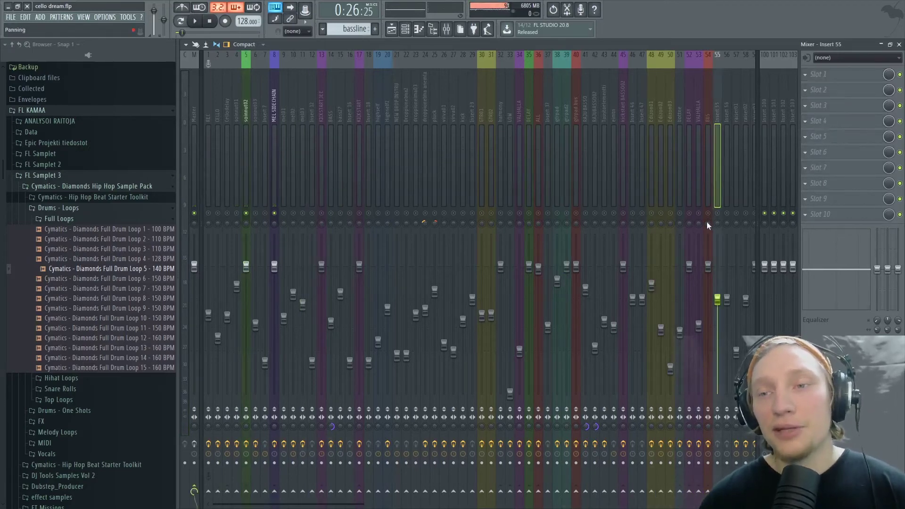
click(650, 174)
click(679, 175)
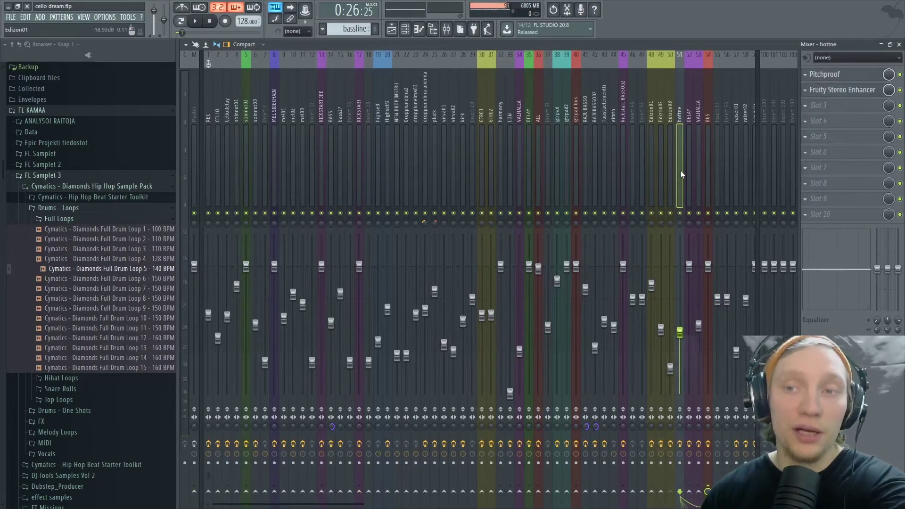
click(696, 170)
click(668, 169)
click(678, 165)
Sidechain the BUS track to the soinnut02 track
click(707, 167)
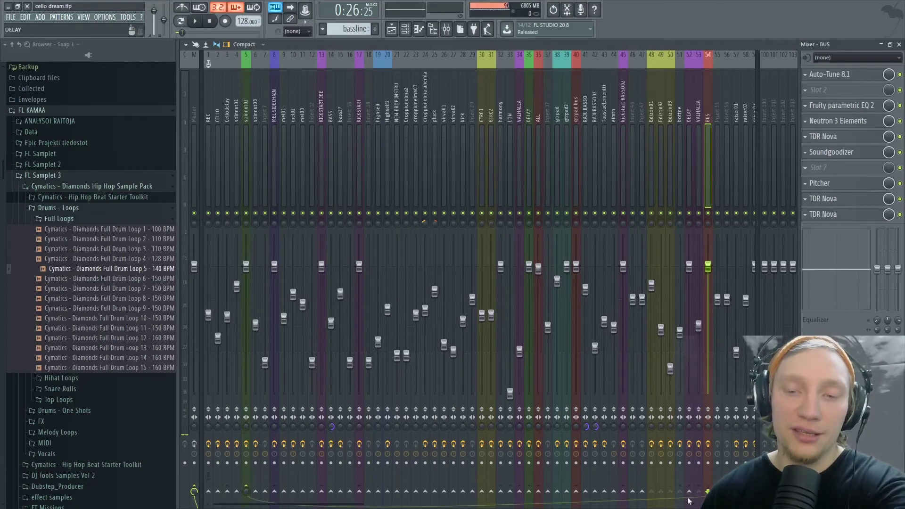
right_click(246, 489)
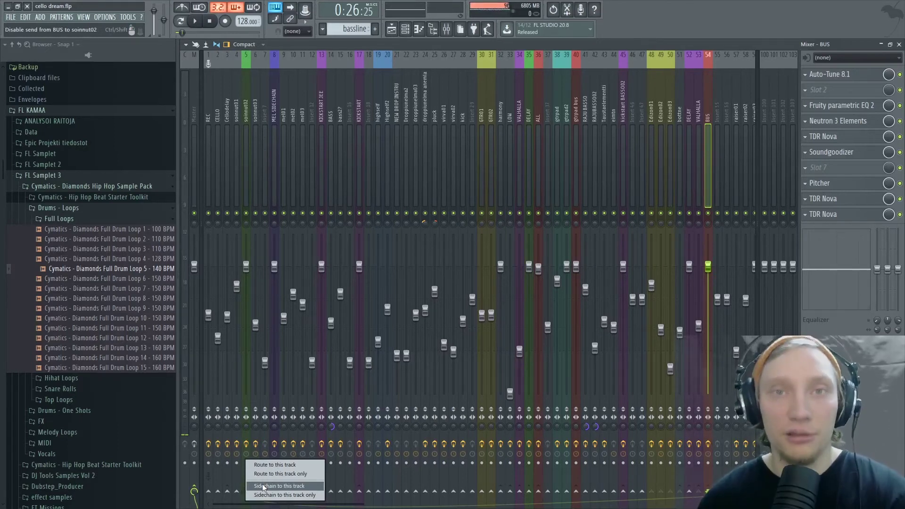
click(263, 486)
Open the Fruity Limiter on soinnut02 and fine-tune the compressor's threshold, ratio and attack
click(243, 160)
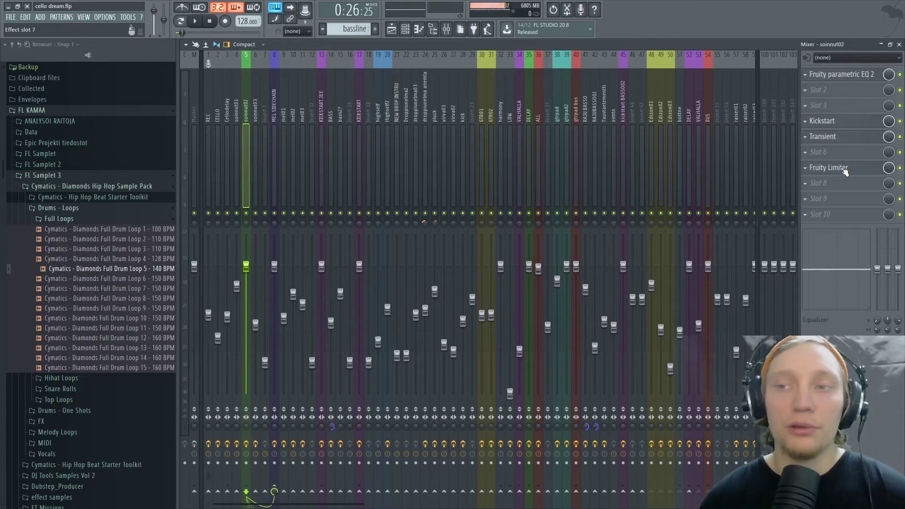
click(844, 169)
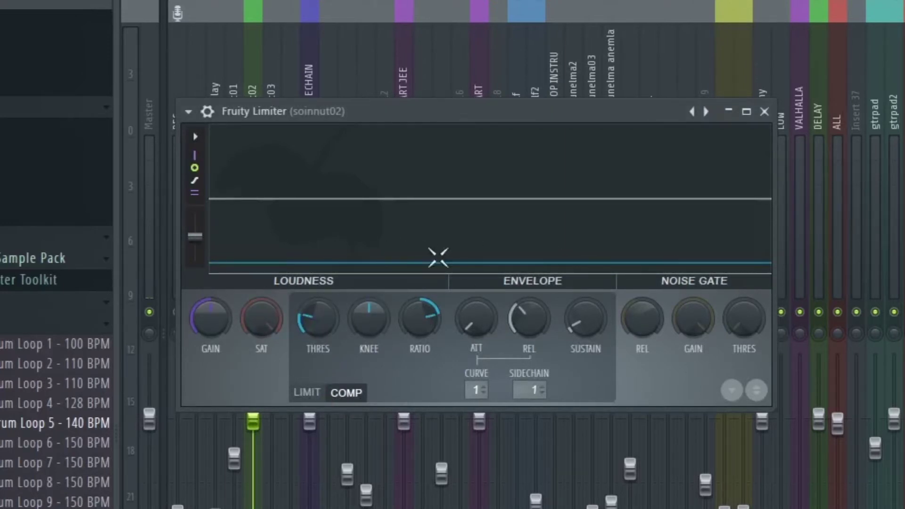
scroll(334, 327, down, 2)
drag(312, 315, 312, 327)
scroll(431, 339, up, 3)
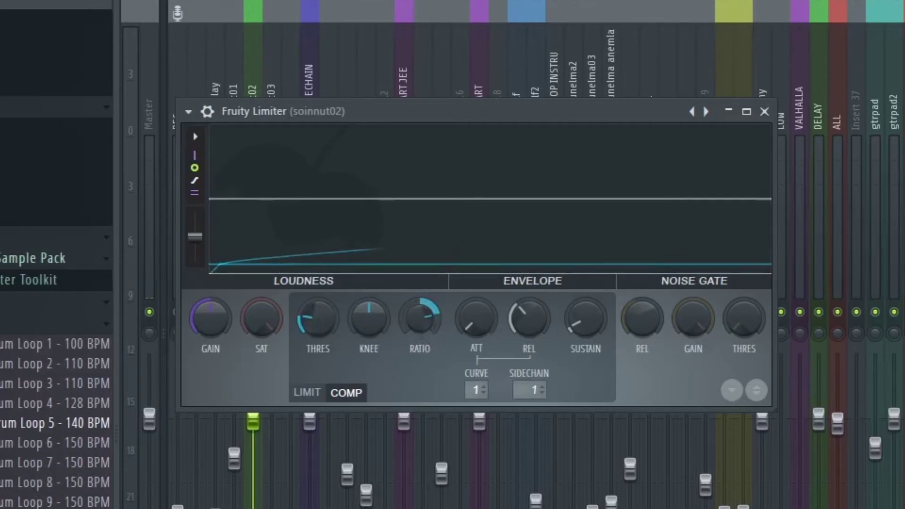
drag(473, 328, 474, 326)
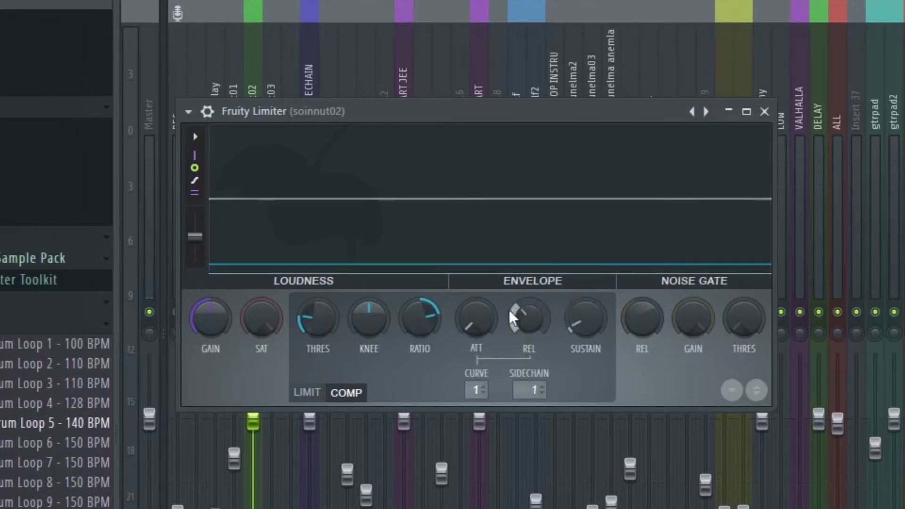
Set the Fruity Limiter's sidechain input to BUS and play the section to check the ducking
click(534, 390)
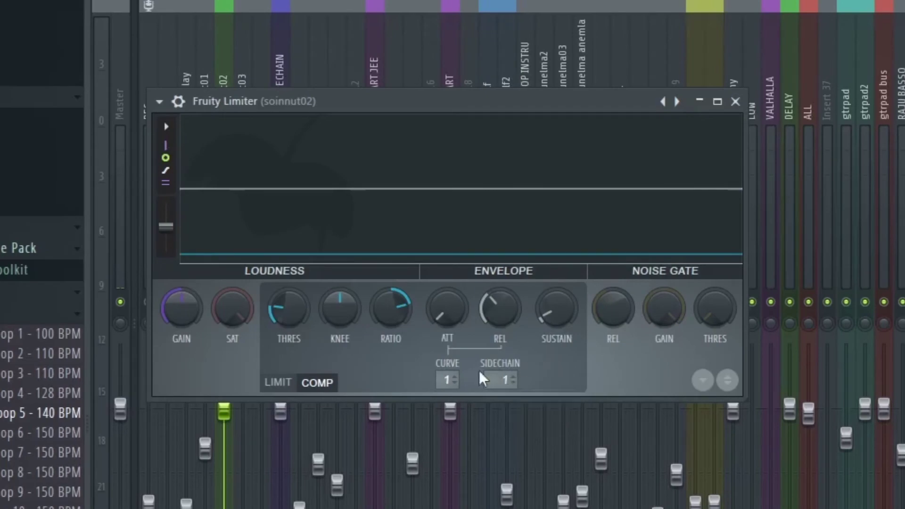
click(499, 380)
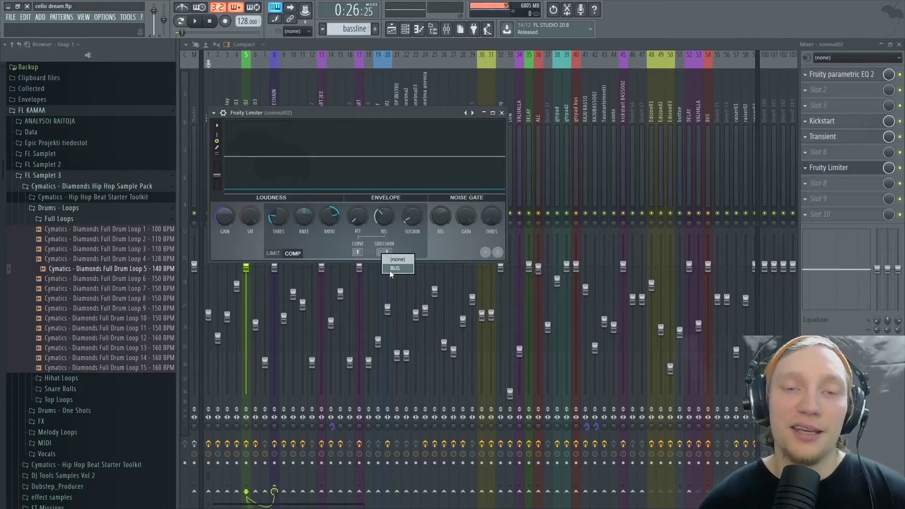
click(393, 268)
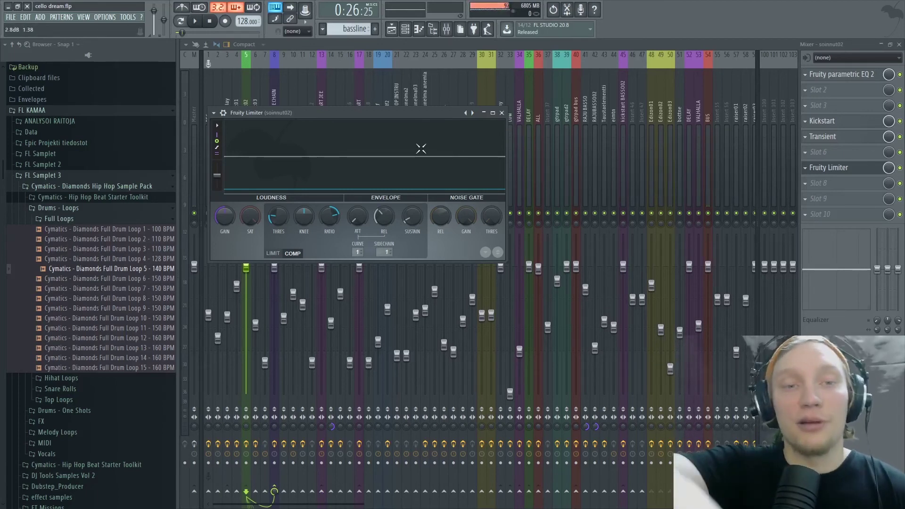
key(space)
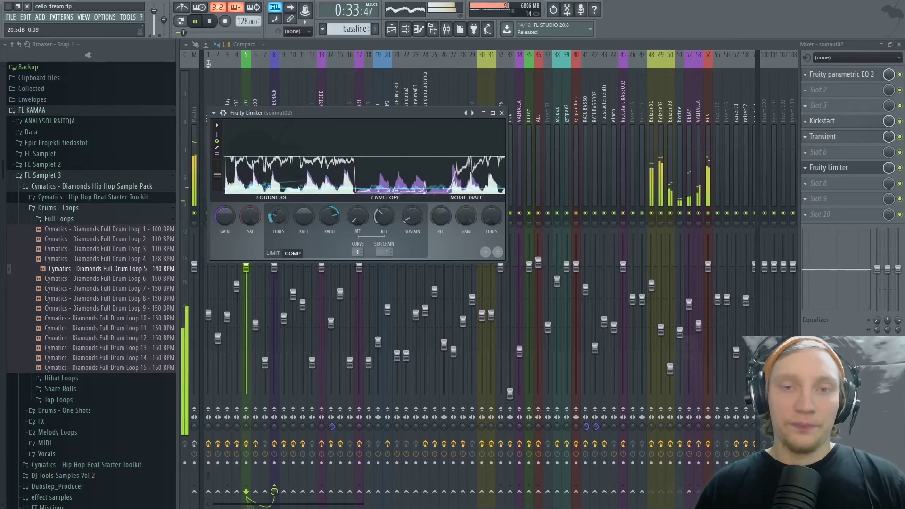
key(space)
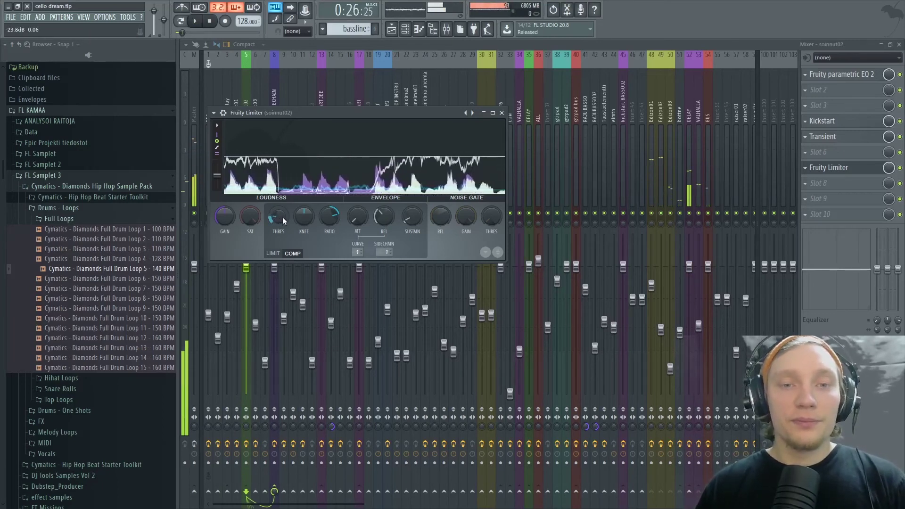